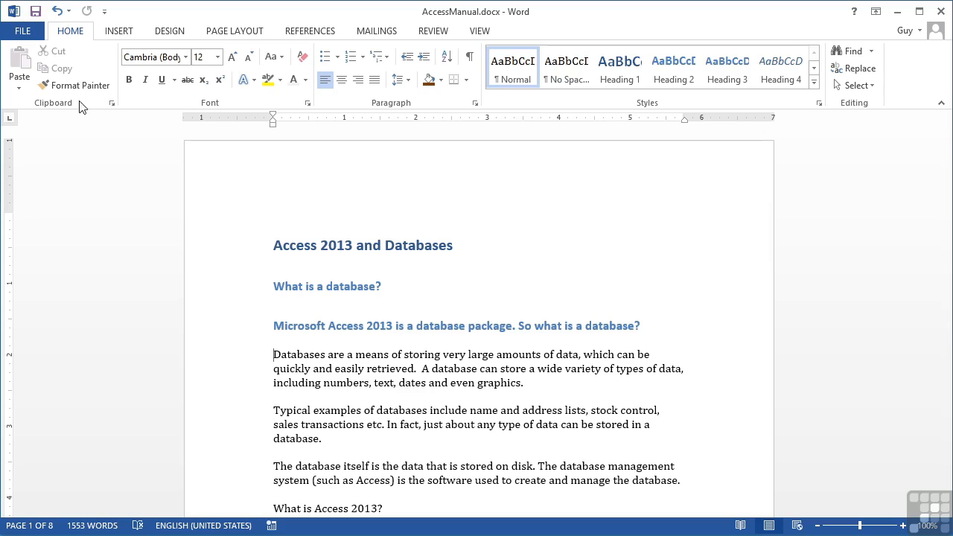
Step: Indent the first line of the paragraph starting "Databases are a means" with five tabs, out to the 2.5-inch mark
{"action": "left_click", "coordinate": [275, 356]}
{"action": "key", "text": "Tab"}
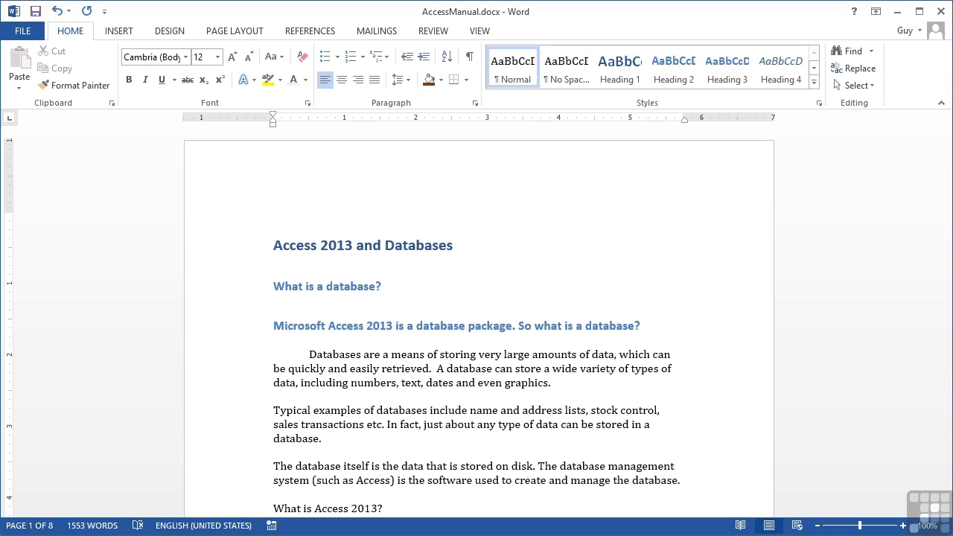
{"action": "key", "text": "Tab"}
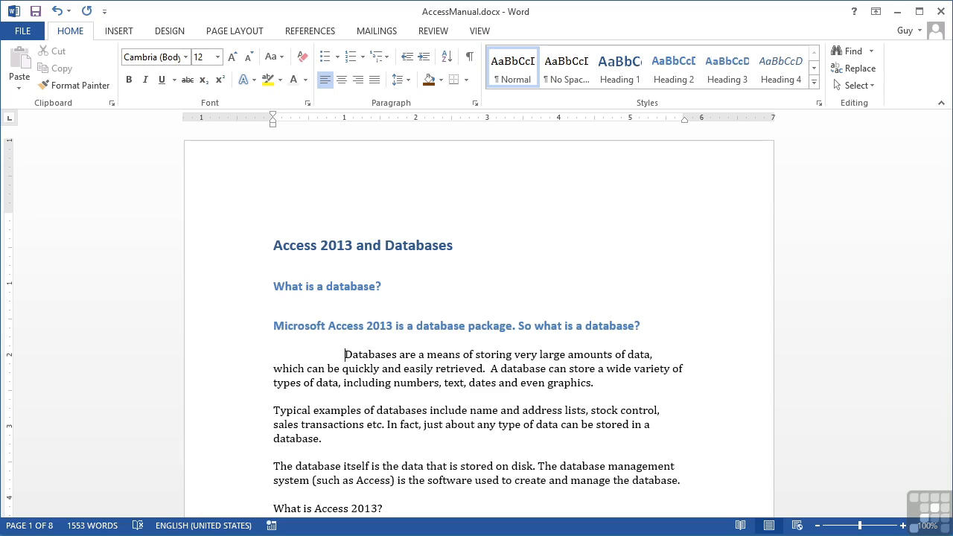
{"action": "key", "text": "Tab"}
{"action": "key", "text": "Tab"}
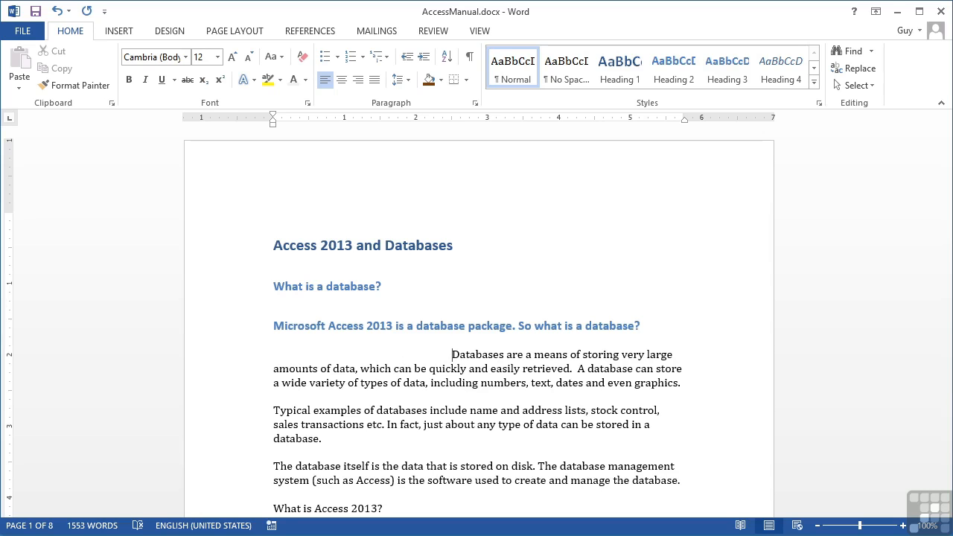
Step: Remove all the tabs from the start of the "Databases are a means" paragraph
{"action": "key", "text": "BackSpace"}
{"action": "key", "text": "BackSpace"}
{"action": "key", "text": "BackSpace"}
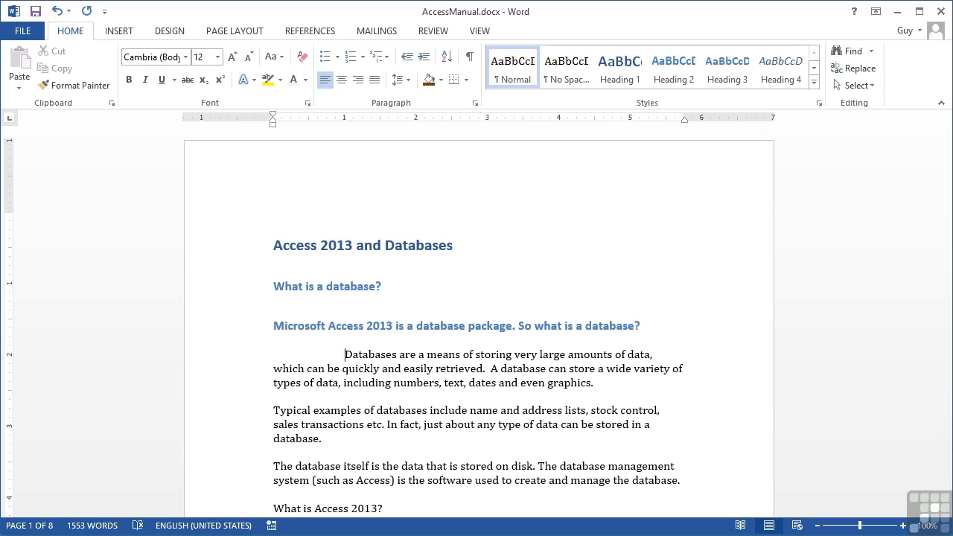
{"action": "key", "text": "BackSpace"}
{"action": "key", "text": "BackSpace"}
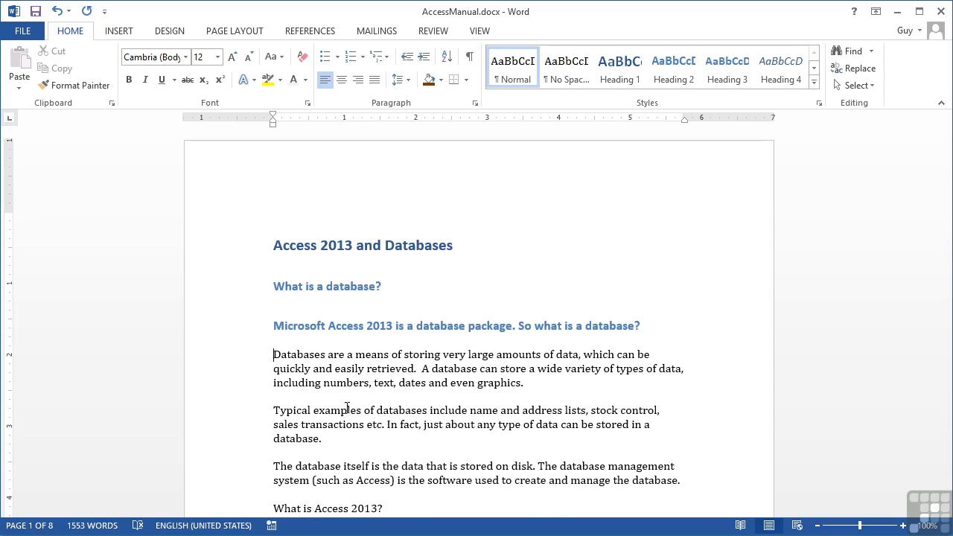
Step: At the end of the document, add a new line indented by one tab that reads "This is an Item"
{"action": "key", "text": "Down"}
{"action": "key", "text": "Down"}
{"action": "key", "text": "Down"}
{"action": "key", "text": "Down"}
{"action": "key", "text": "Down"}
{"action": "key", "text": "Down"}
{"action": "key", "text": "Down"}
{"action": "key", "text": "Down"}
{"action": "key", "text": "Down"}
{"action": "key", "text": "Down"}
{"action": "key", "text": "Down"}
{"action": "key", "text": "Down"}
{"action": "key", "text": "Down"}
{"action": "key", "text": "Down"}
{"action": "key", "text": "Down"}
{"action": "key", "text": "Down"}
{"action": "key", "text": "Down"}
{"action": "key", "text": "Down"}
{"action": "key", "text": "Down"}
{"action": "key", "text": "Down"}
{"action": "scroll", "coordinate": [326, 403], "scroll_direction": "down", "scroll_amount": 3}
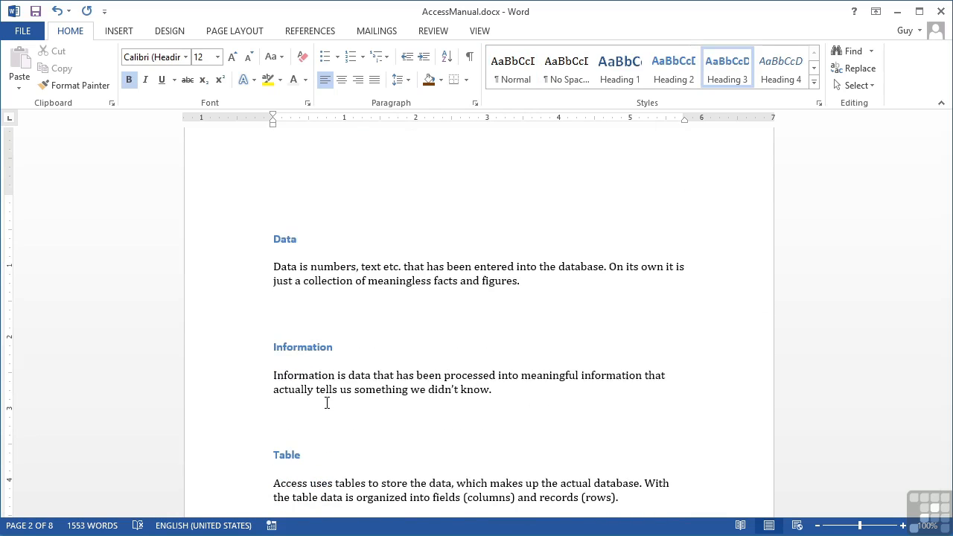
{"action": "key", "text": "ctrl+End"}
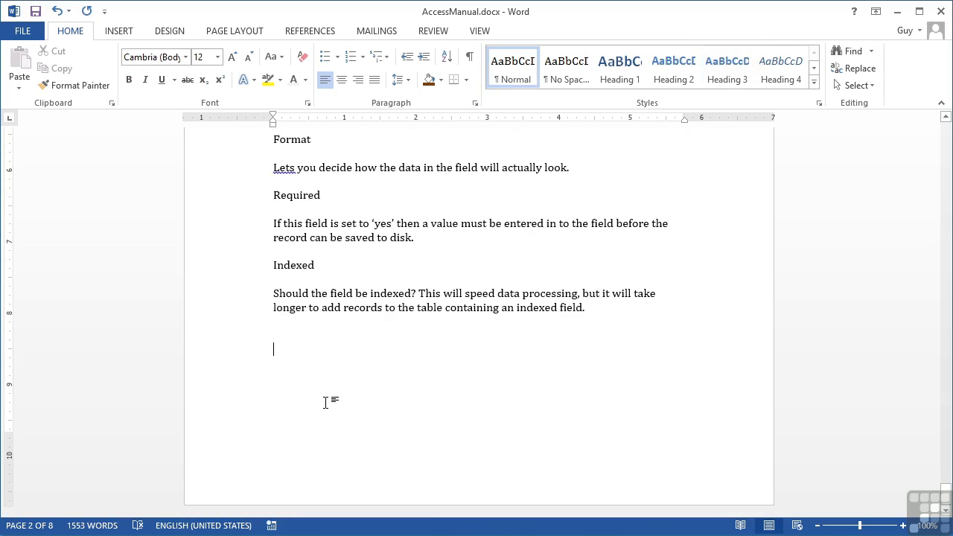
{"action": "key", "text": "Return"}
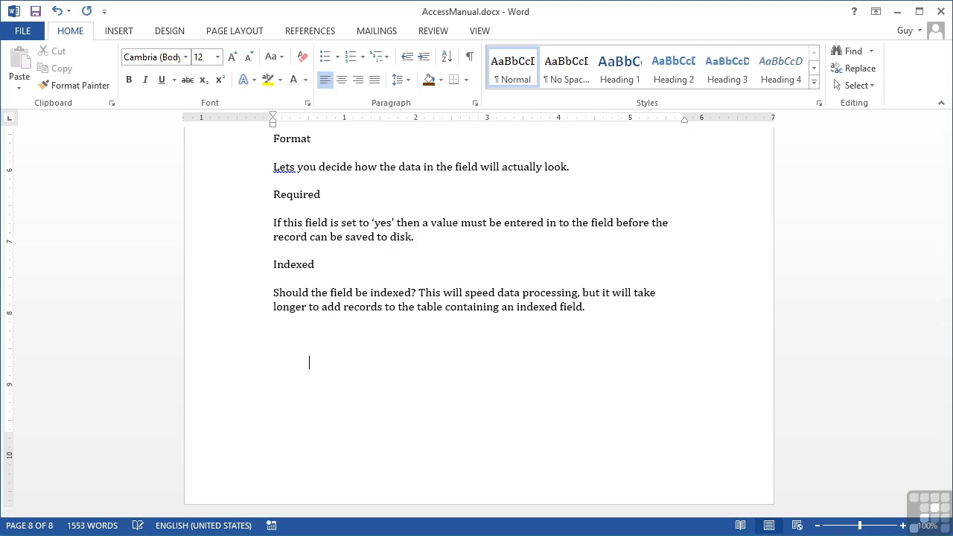
{"action": "type", "text": "This is an Item "}
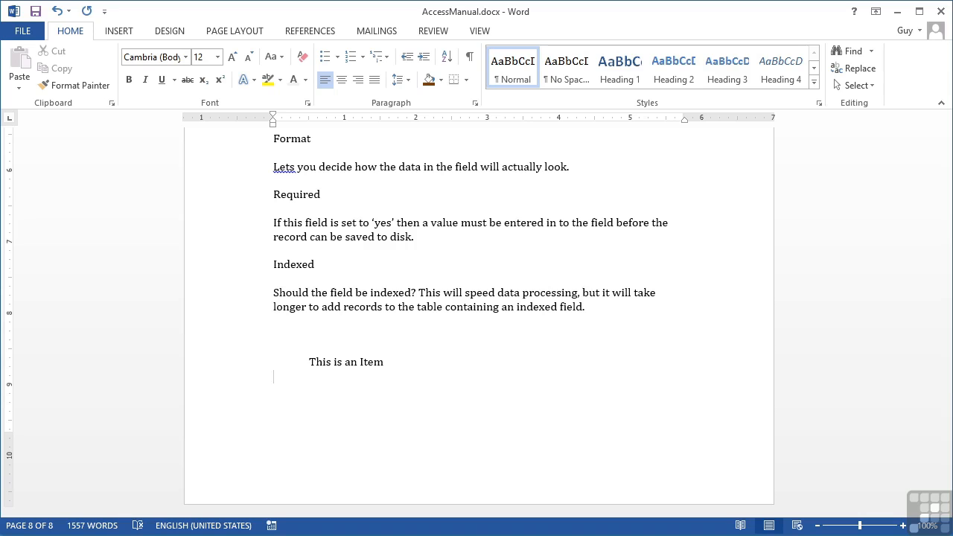
Step: Add a second tab-indented line below it that reads "This is Item two", correcting any typing error
{"action": "type", "text": "Tjis is Item two"}
{"action": "left_click", "coordinate": [318, 376]}
{"action": "key", "text": "BackSpace"}
{"action": "type", "text": "h"}
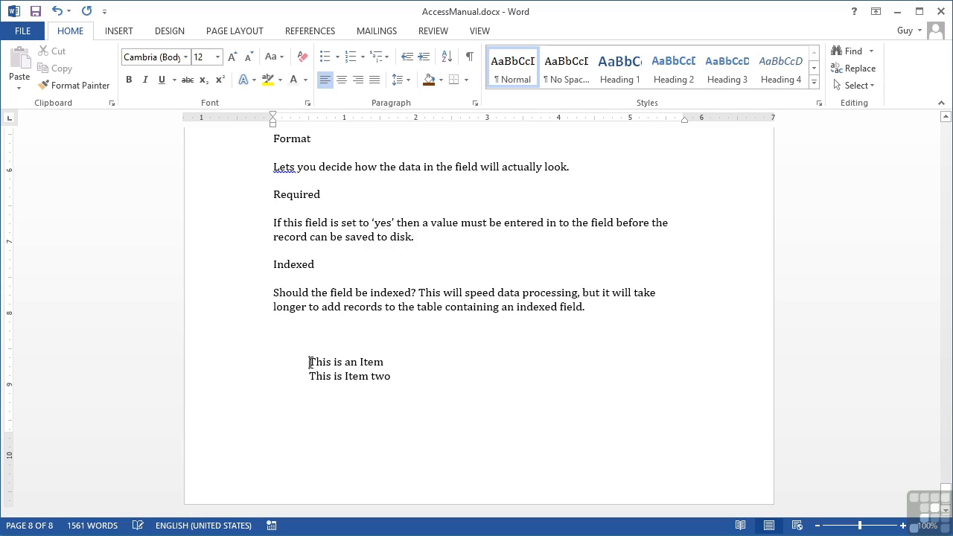
Step: Set left tab stops at 2 and 4 inches for the "This is an Item" line and tab its text to the 4-inch stop
{"action": "left_click", "coordinate": [311, 362]}
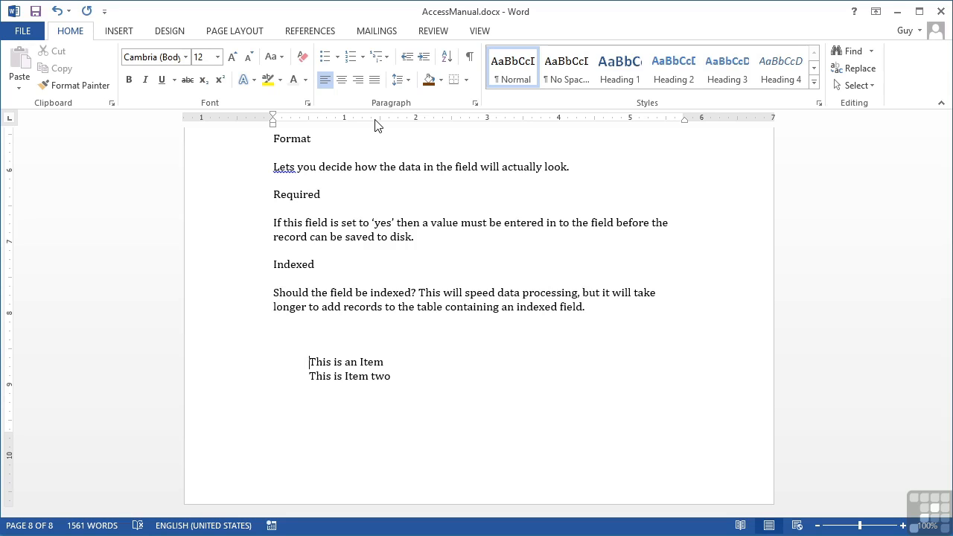
{"action": "left_click", "coordinate": [416, 121]}
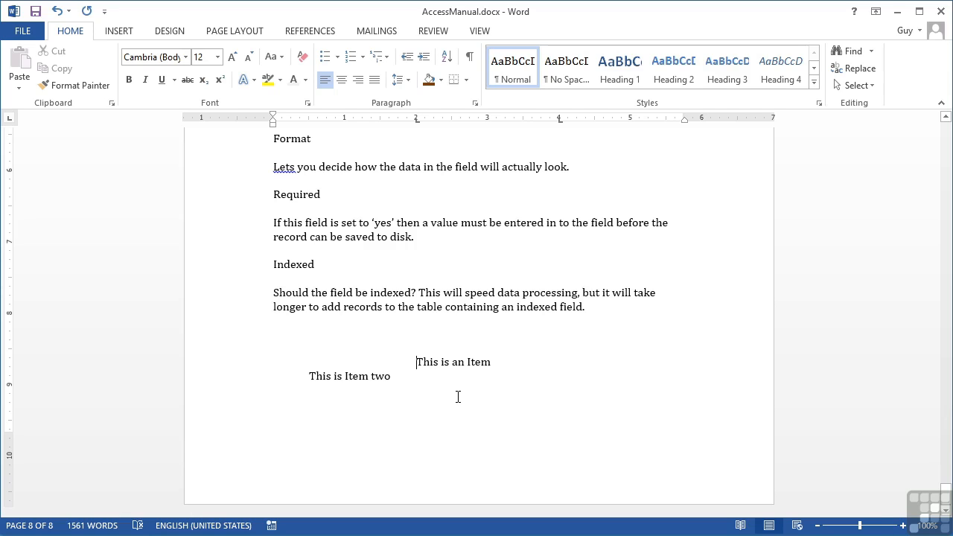
{"action": "key", "text": "Tab"}
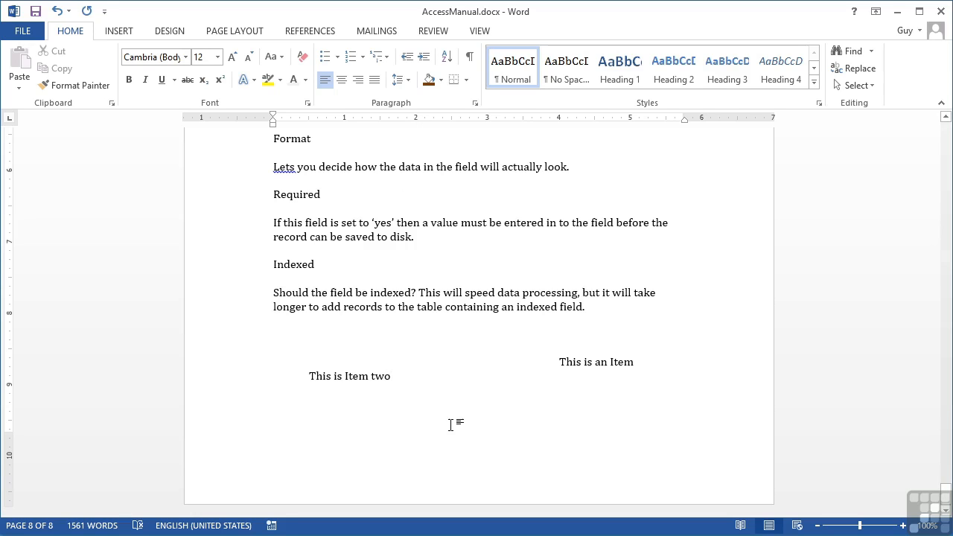
Step: Insert a line below "This is an Item" and enter "This is Item Two" aligned to the 4-inch tab stop
{"action": "left_click", "coordinate": [634, 362]}
{"action": "key", "text": "Return"}
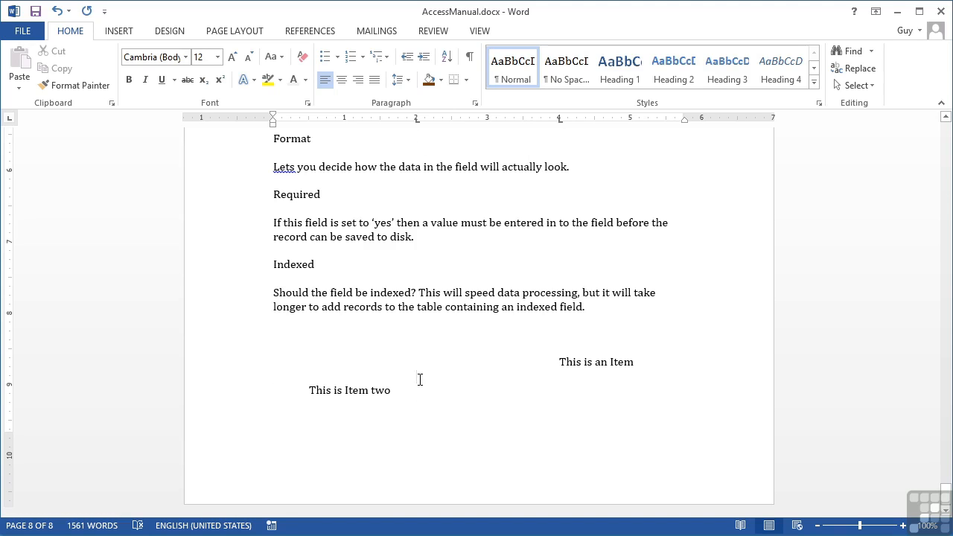
{"action": "key", "text": "Tab"}
{"action": "type", "text": "This is Item Two"}
Step: Go through the tab stop types and set a center tab stop at about 2.75 inches on the last line, "This is Item two"
{"action": "left_click", "coordinate": [9, 121]}
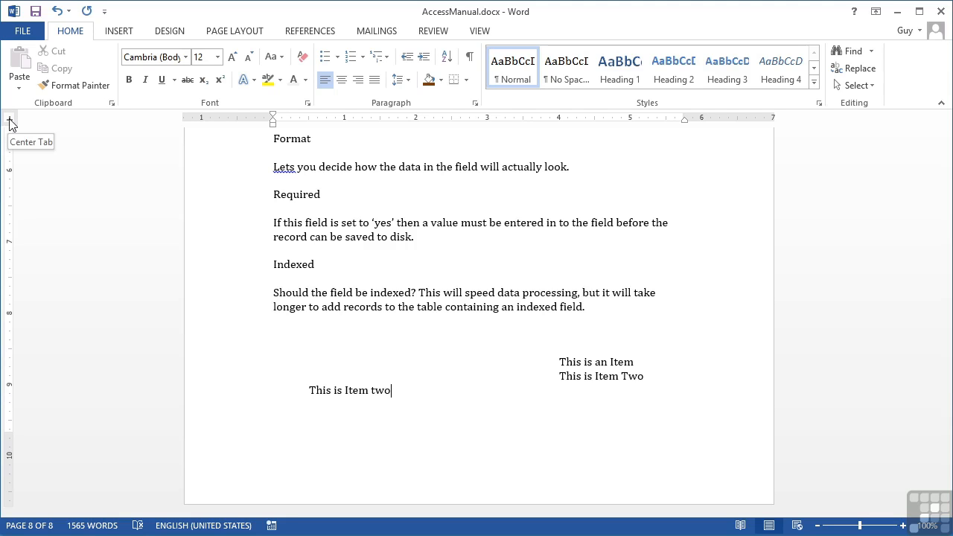
{"action": "left_click", "coordinate": [10, 122]}
{"action": "left_click", "coordinate": [10, 119]}
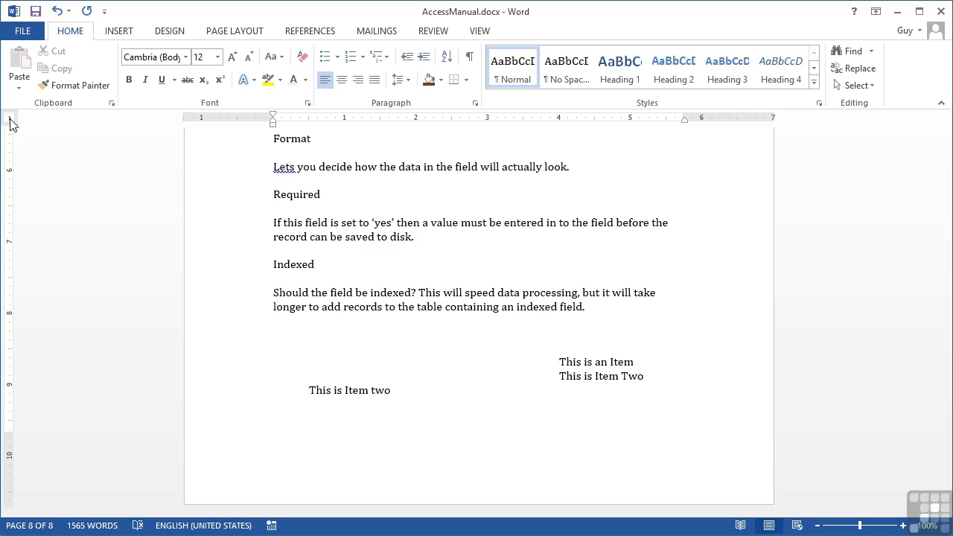
{"action": "left_click", "coordinate": [10, 124]}
{"action": "left_click", "coordinate": [10, 124]}
{"action": "left_click", "coordinate": [9, 119]}
{"action": "left_click", "coordinate": [11, 124]}
{"action": "left_click", "coordinate": [11, 127]}
{"action": "left_click", "coordinate": [11, 126]}
{"action": "left_click", "coordinate": [11, 125]}
{"action": "left_click", "coordinate": [11, 125]}
{"action": "left_click", "coordinate": [470, 121]}
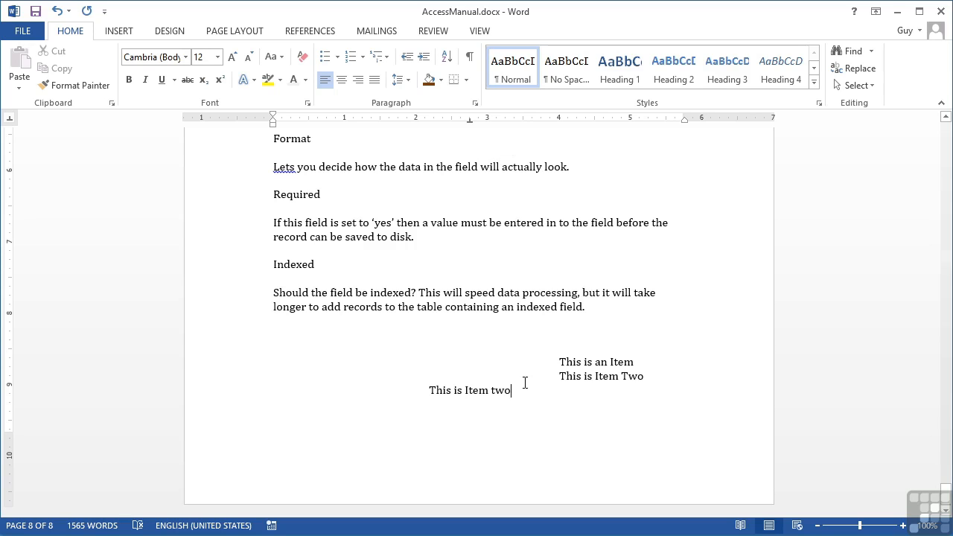
Step: Replace the center-tabbed text in the last line with "This is an item"
{"action": "key", "text": "BackSpace"}
{"action": "key", "text": "BackSpace"}
{"action": "key", "text": "BackSpace"}
{"action": "key", "text": "BackSpace"}
{"action": "key", "text": "BackSpace"}
{"action": "key", "text": "BackSpace"}
{"action": "key", "text": "BackSpace"}
{"action": "key", "text": "BackSpace"}
{"action": "key", "text": "BackSpace"}
{"action": "key", "text": "BackSpace"}
{"action": "key", "text": "BackSpace"}
{"action": "key", "text": "BackSpace"}
{"action": "key", "text": "BackSpace"}
{"action": "key", "text": "BackSpace"}
{"action": "key", "text": "BackSpace"}
{"action": "key", "text": "BackSpace"}
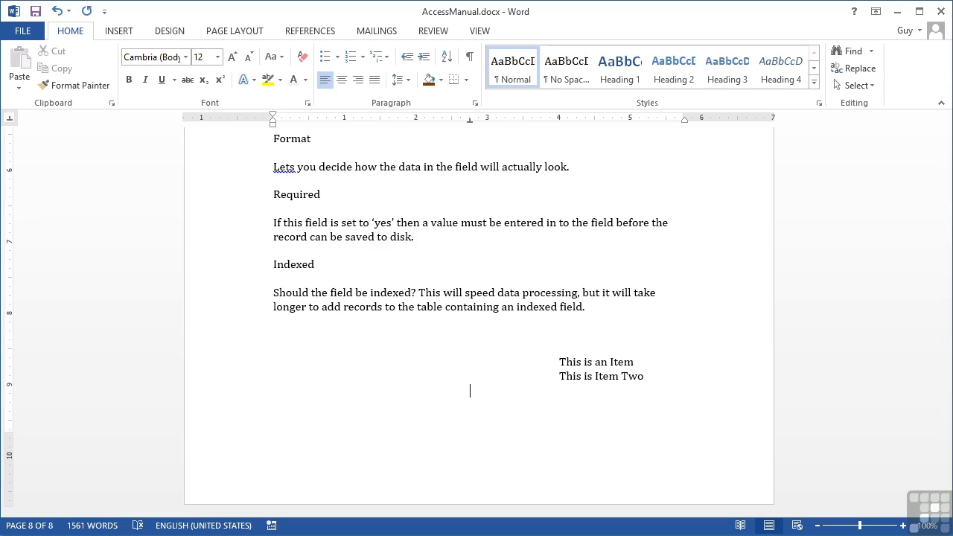
{"action": "type", "text": "This is an item"}
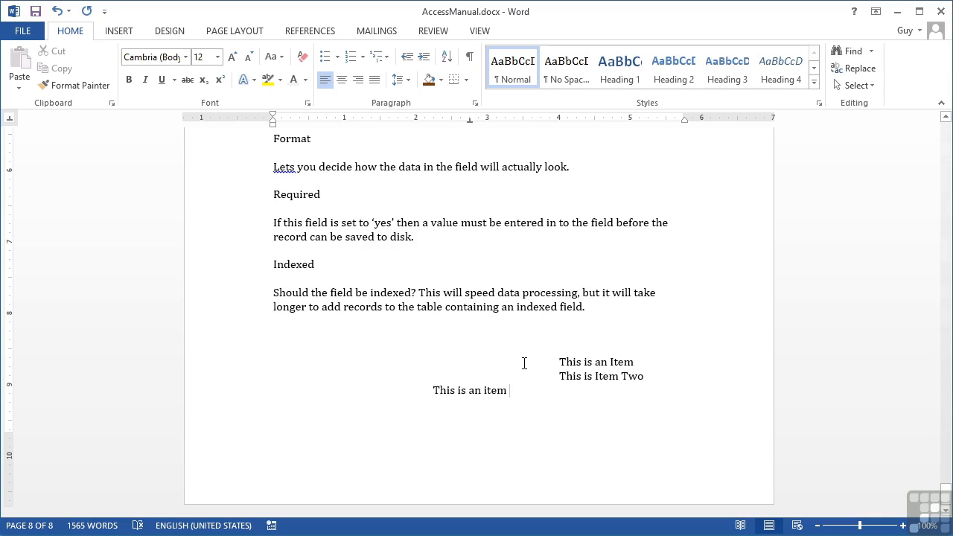
Step: Add a line with a right tab stop at 4 inches instead of the center one, reading "This text is right aligned to the tab stop"
{"action": "key", "text": "Return"}
{"action": "left_click_drag", "start_coordinate": [470, 122], "coordinate": [470, 141]}
{"action": "key", "text": "Tab"}
{"action": "type", "text": "This text is right aligned to the tab stop"}
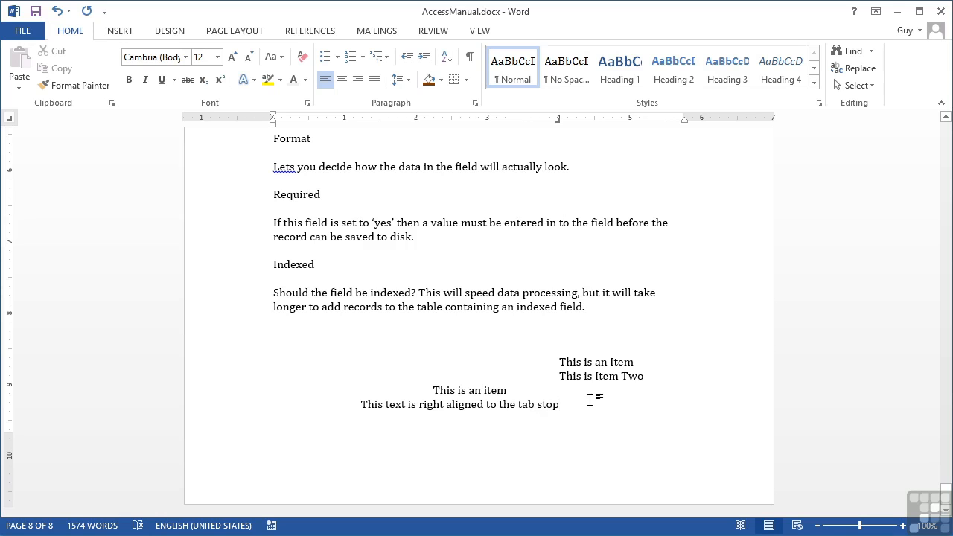
Step: Move the 4-inch left tab stop of both the "This is an Item" and "This is Item Two" lines to 4.5 inches
{"action": "left_click", "coordinate": [511, 390]}
{"action": "left_click", "coordinate": [617, 376]}
{"action": "left_click_drag", "start_coordinate": [561, 363], "coordinate": [643, 377]}
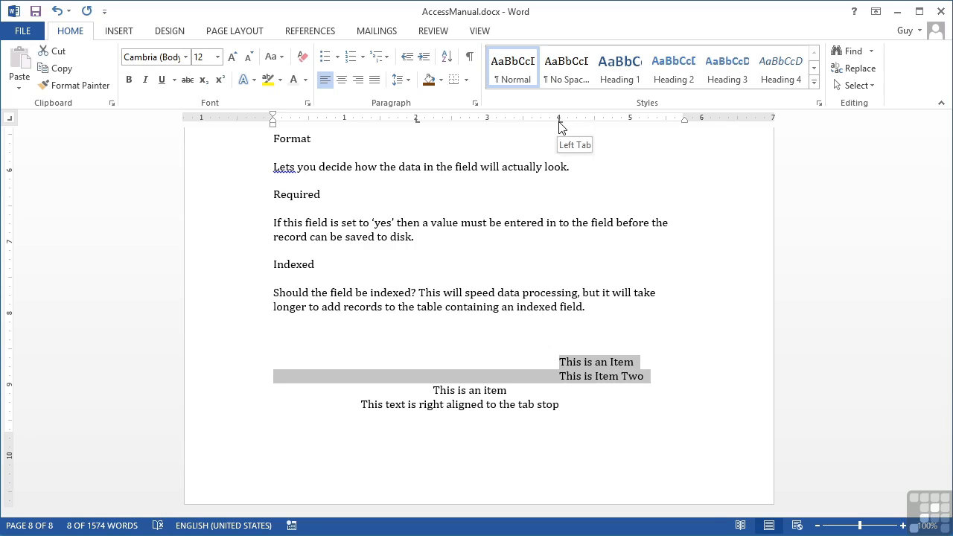
{"action": "left_click_drag", "start_coordinate": [560, 122], "coordinate": [596, 122]}
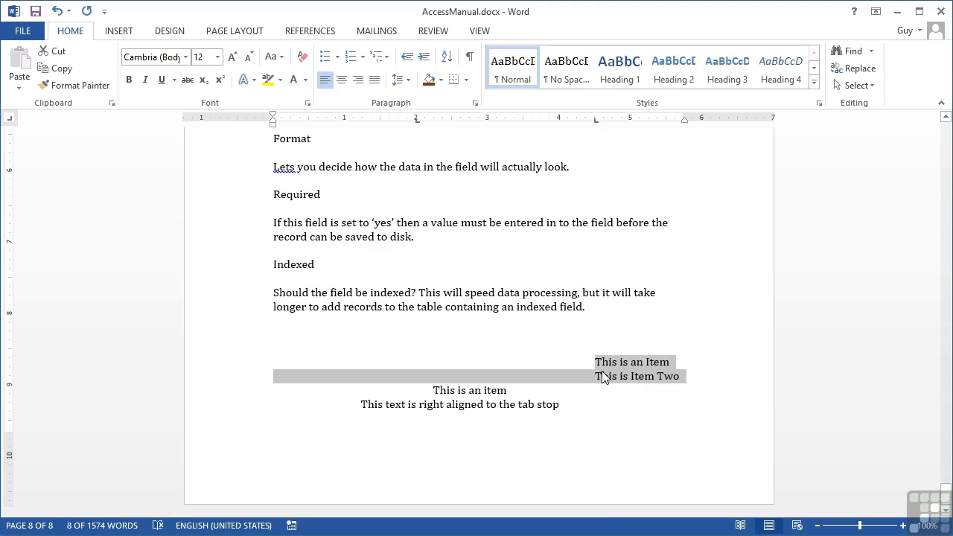
Step: Move the center tab stop of the "This is an item" line to 3.5 inches and the last line's right tab stop to 3 inches
{"action": "left_click", "coordinate": [484, 397]}
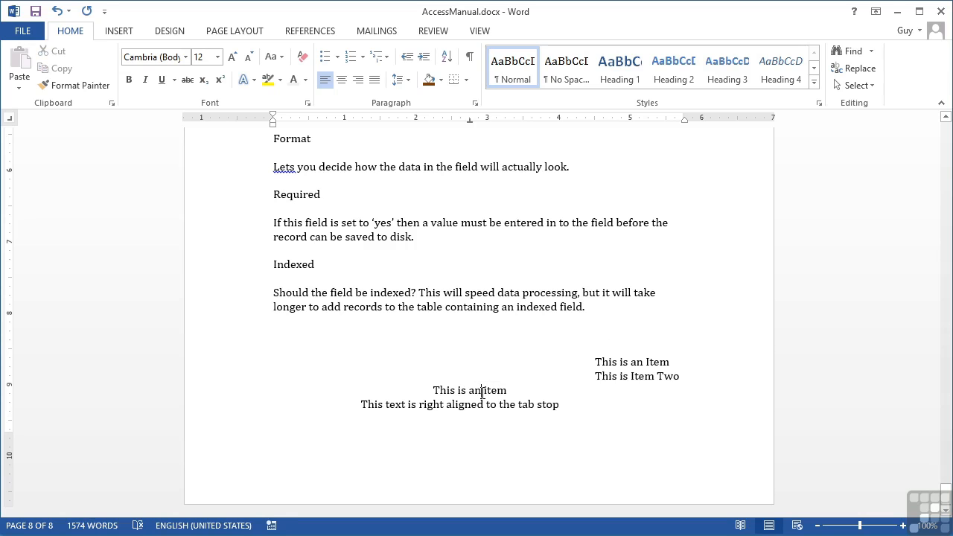
{"action": "left_click_drag", "start_coordinate": [469, 120], "coordinate": [523, 127]}
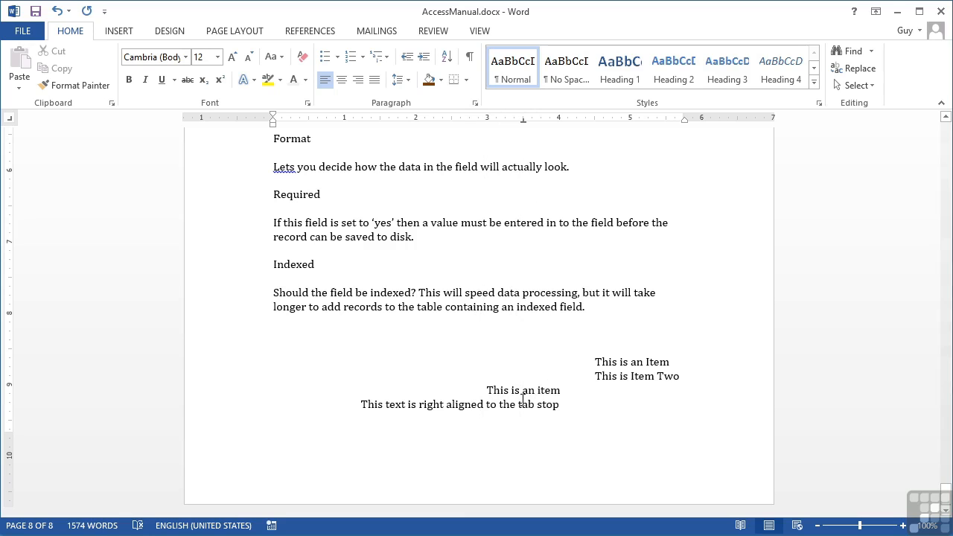
{"action": "left_click", "coordinate": [494, 403]}
{"action": "left_click_drag", "start_coordinate": [558, 123], "coordinate": [487, 127]}
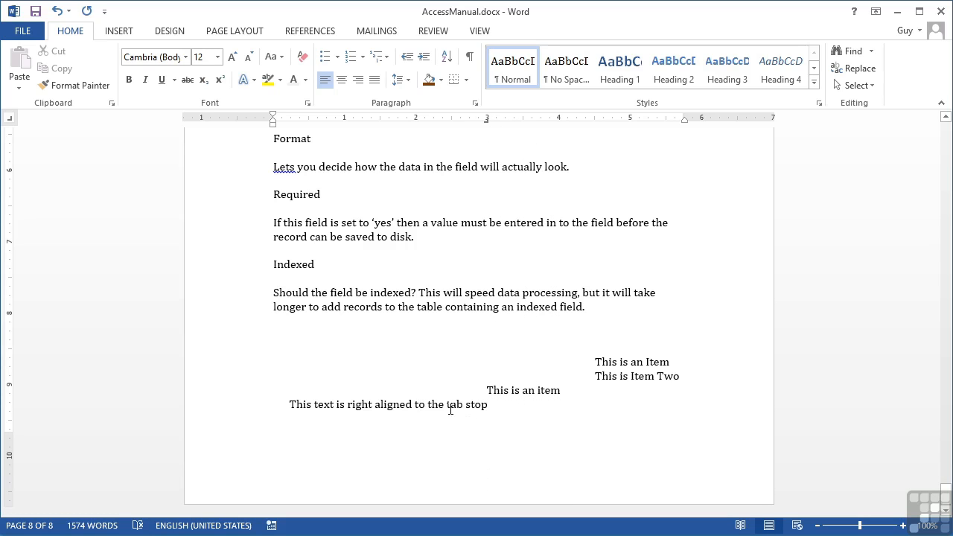